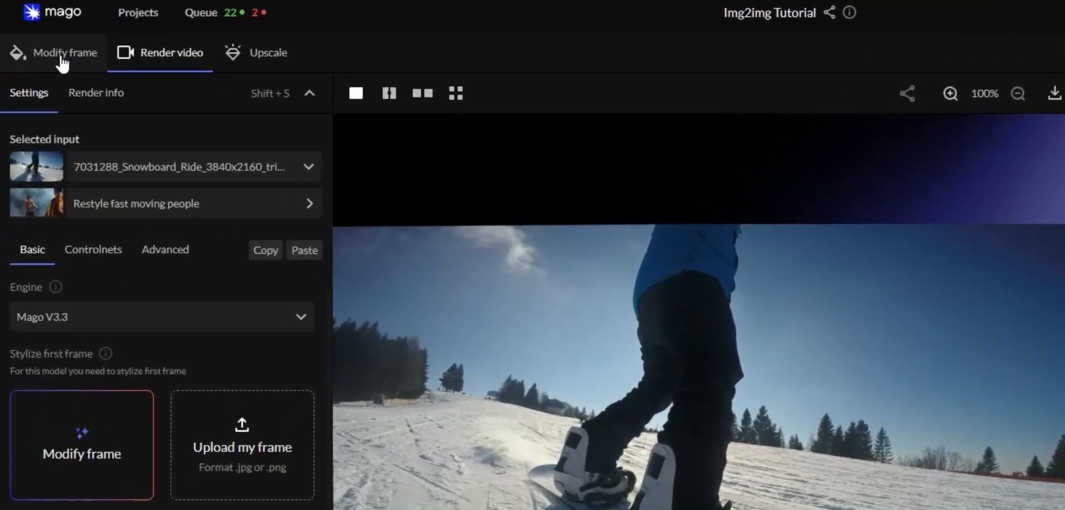
Select frame 174 of the snowboard video as the frame to modify and check it enlarged
click(61, 55)
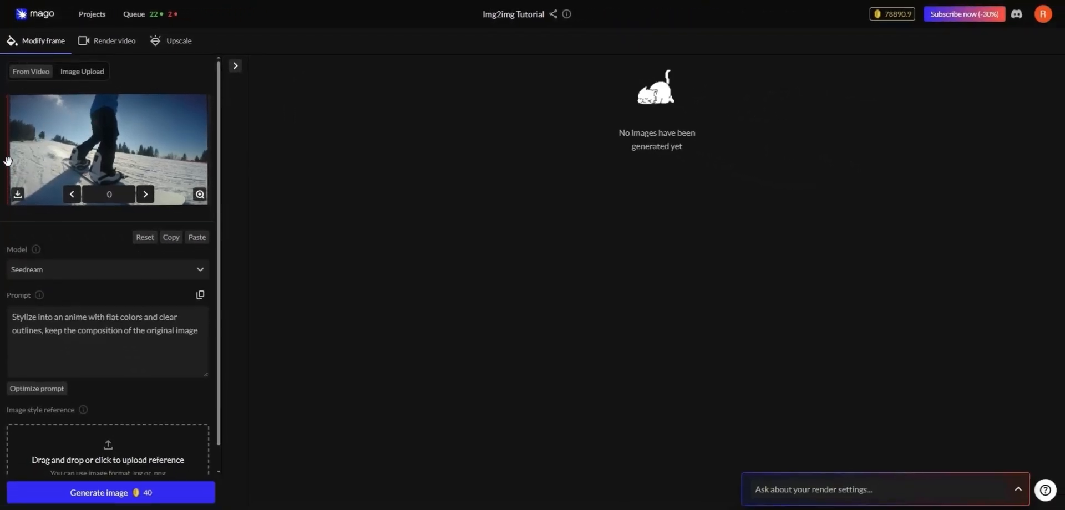
drag(7, 155, 138, 153)
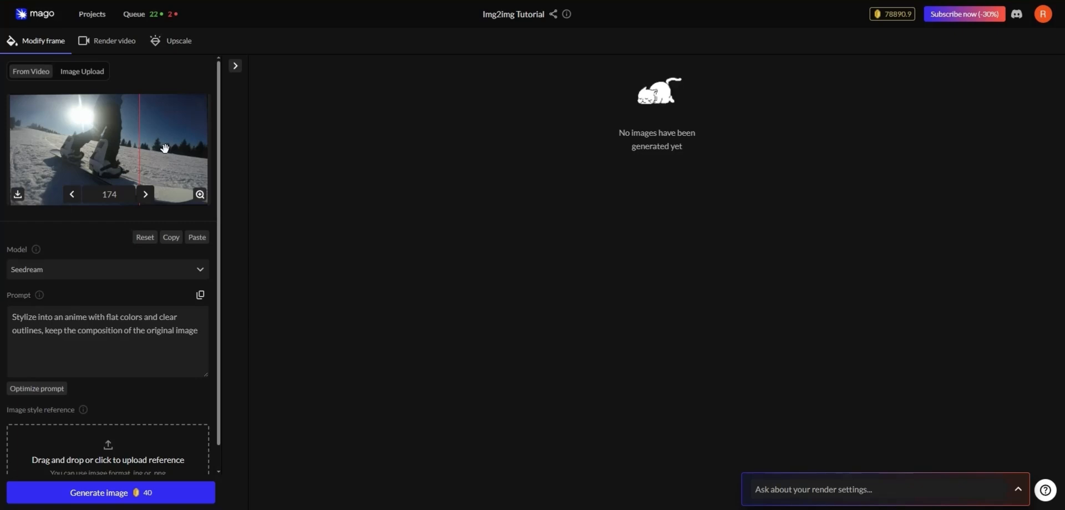
double_click(117, 194)
click(121, 195)
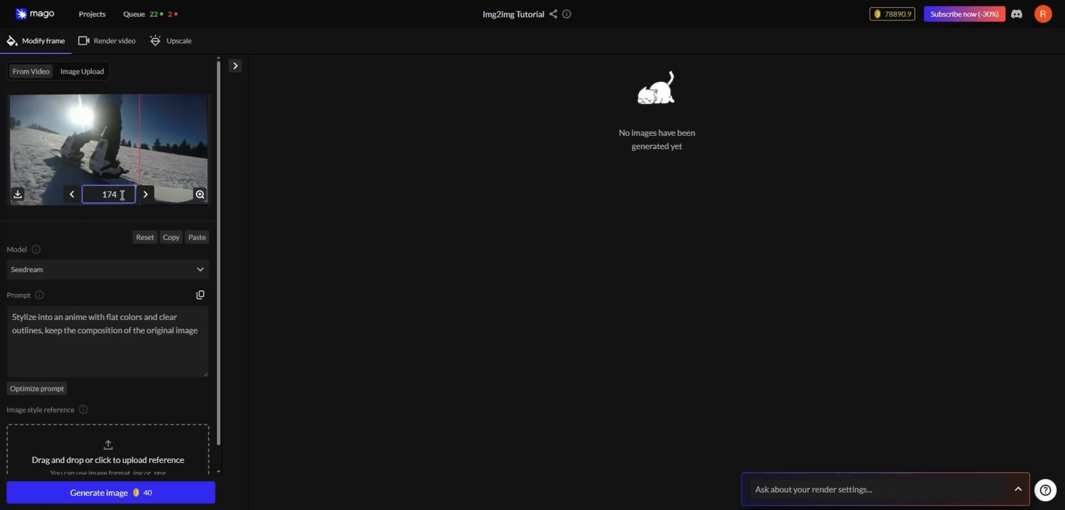
click(201, 195)
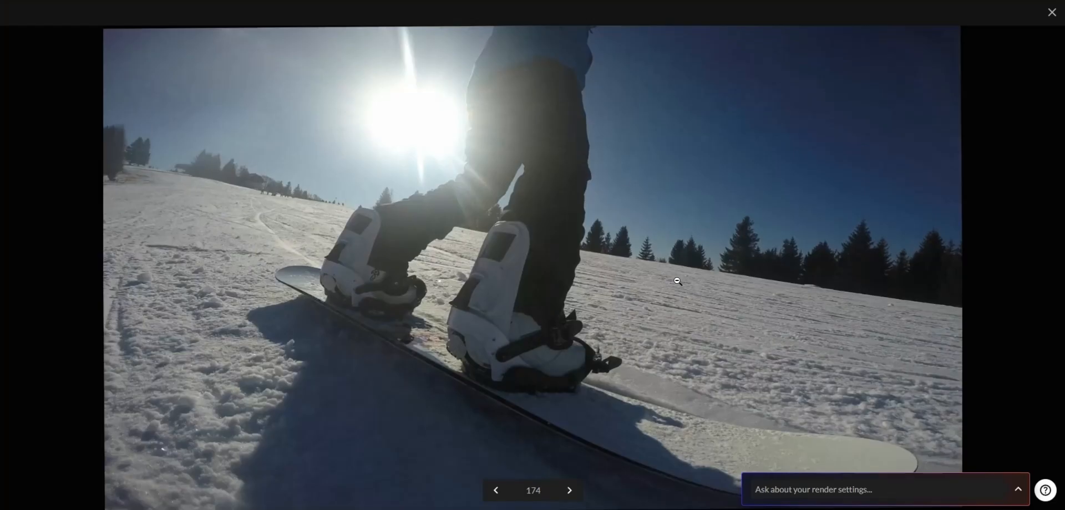
click(650, 327)
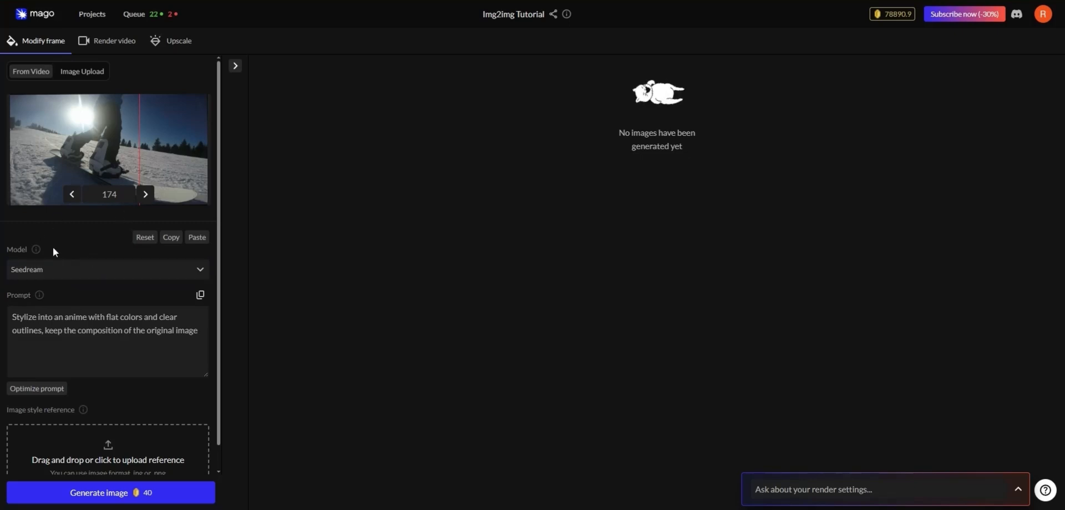
Set the model to Nano Banana Pro and upload the snowboard design and Mago logo images as style references
click(77, 272)
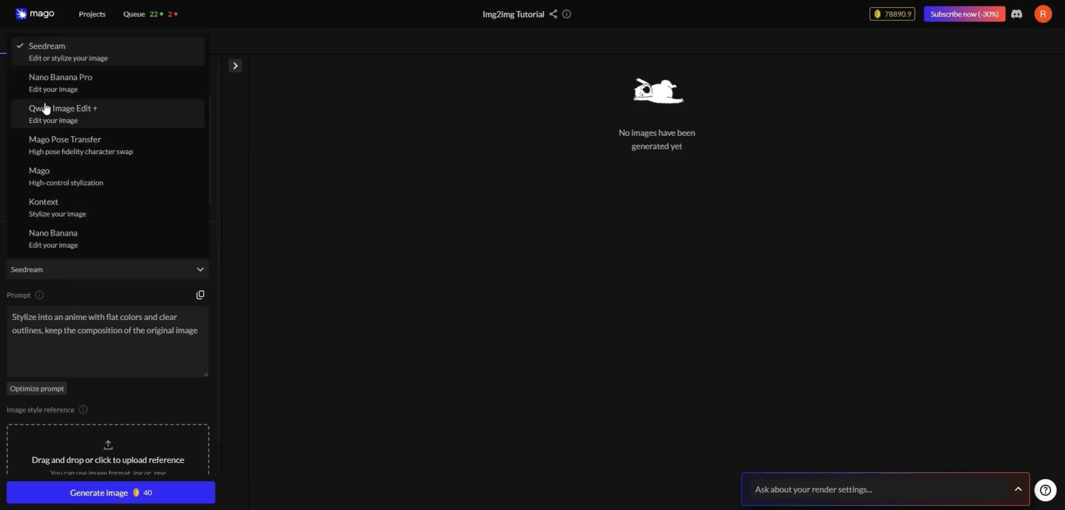
click(94, 91)
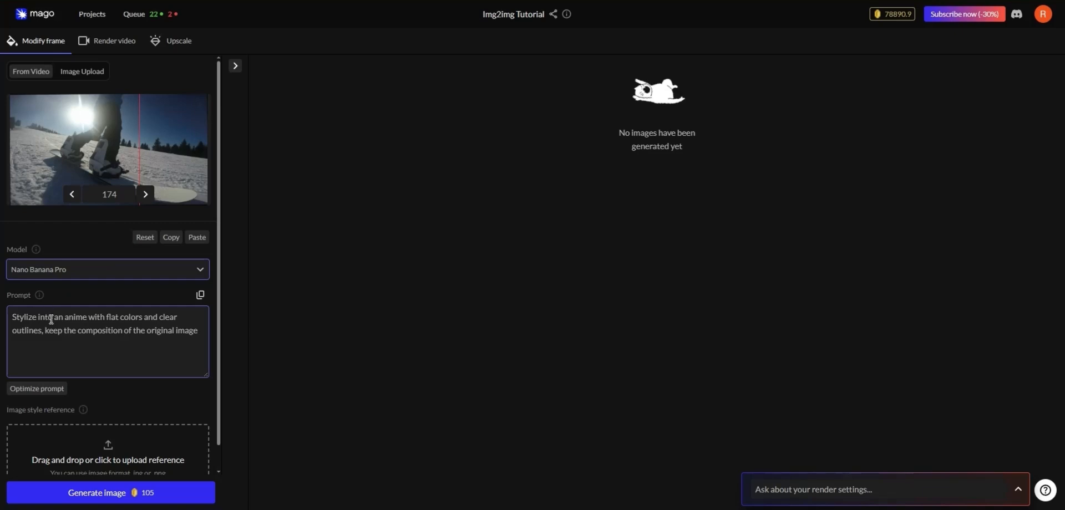
scroll(102, 379, down, 1)
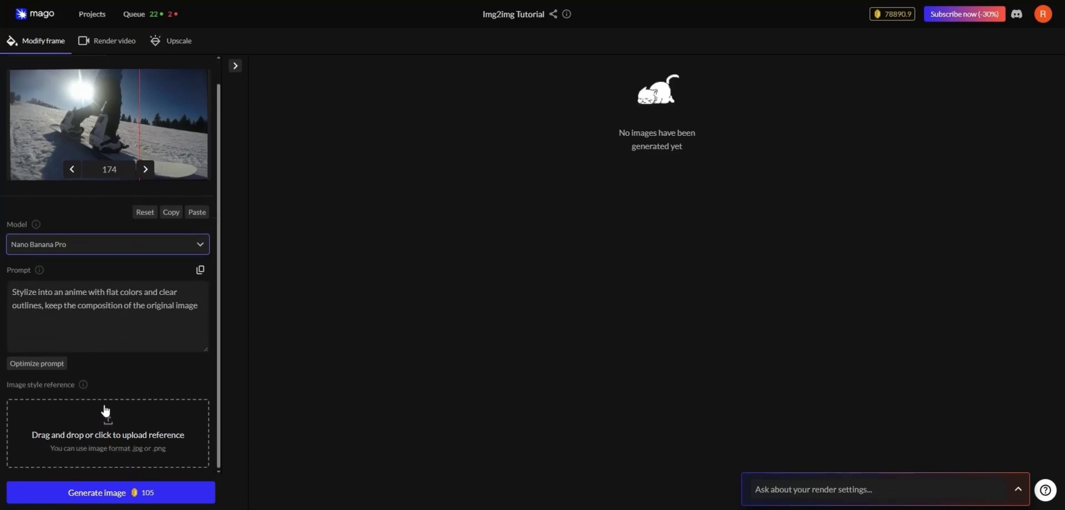
scroll(105, 391, up, 1)
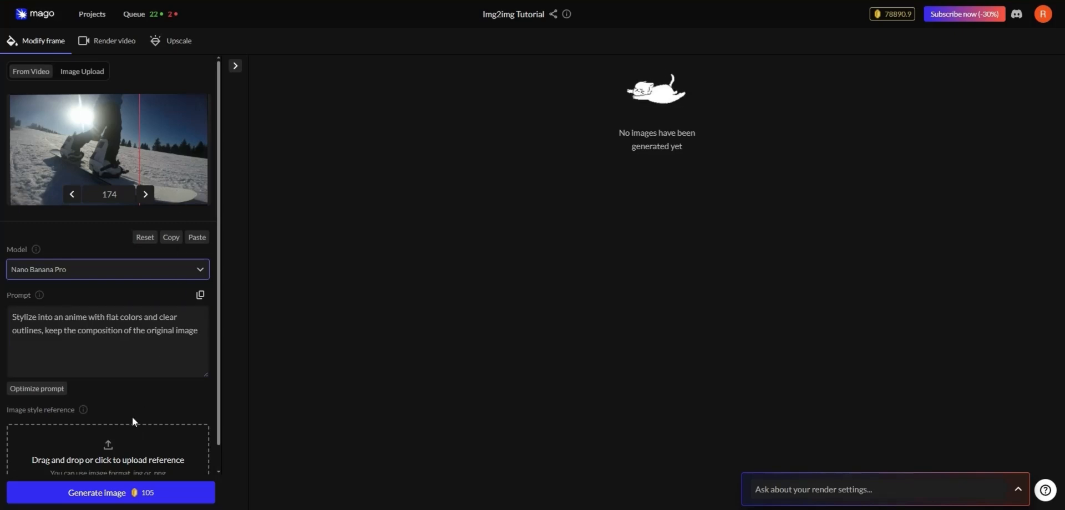
scroll(118, 410, down, 1)
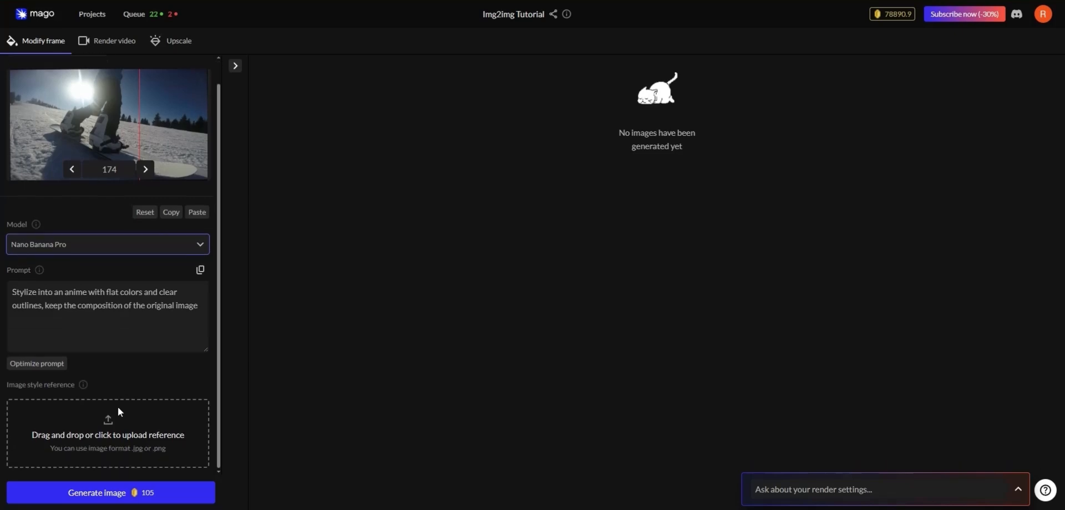
click(110, 442)
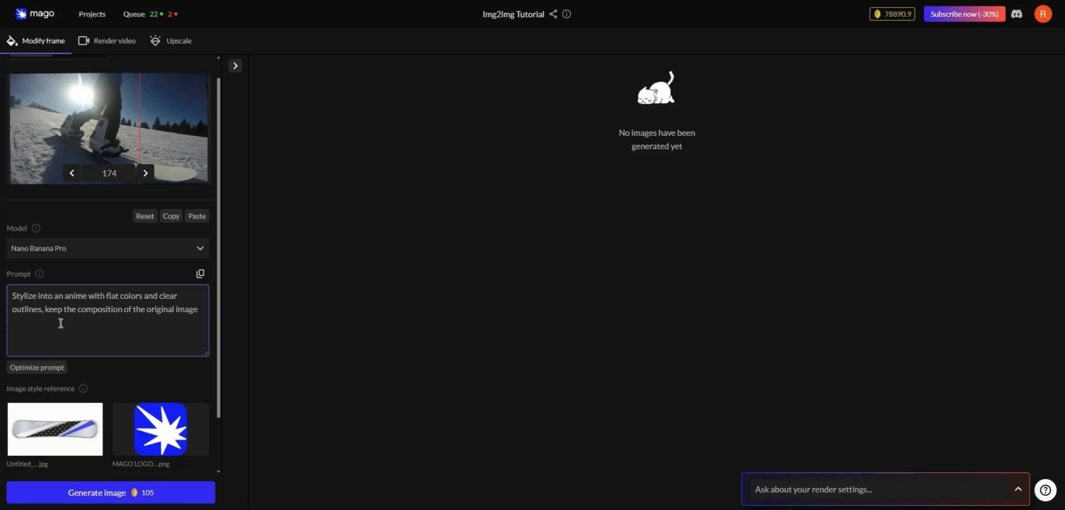
Generate the image with a new prompt transferring the reference snowboard design, placing the Mago logo on the board's front and keeping the composition
drag(12, 297, 205, 309)
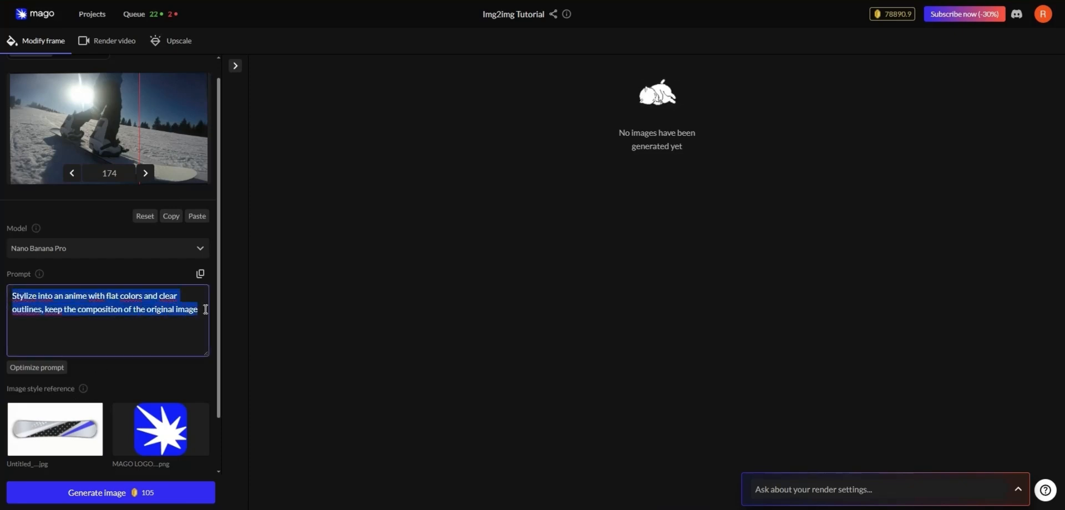
key(BackSpace)
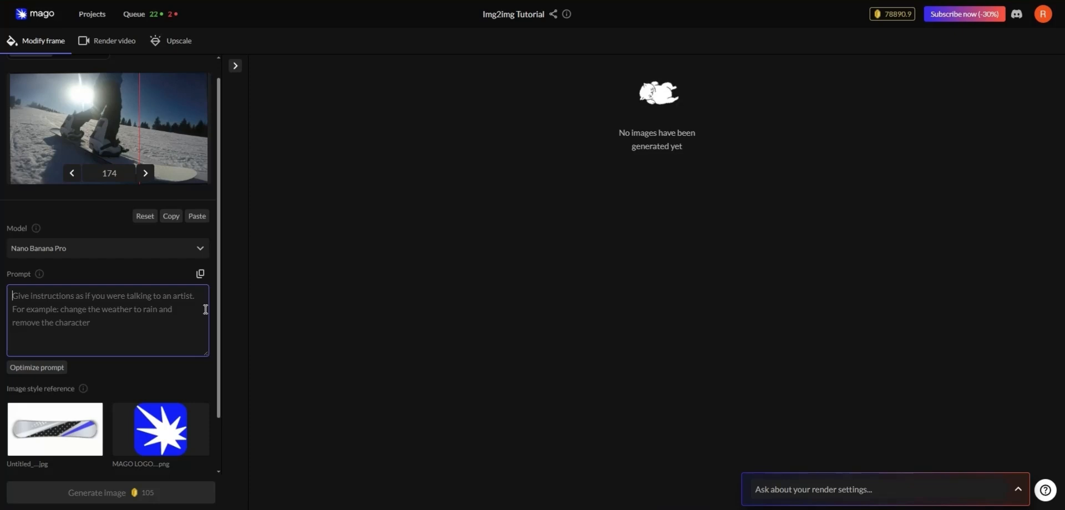
key(ctrl+v)
scroll(163, 318, up, 2)
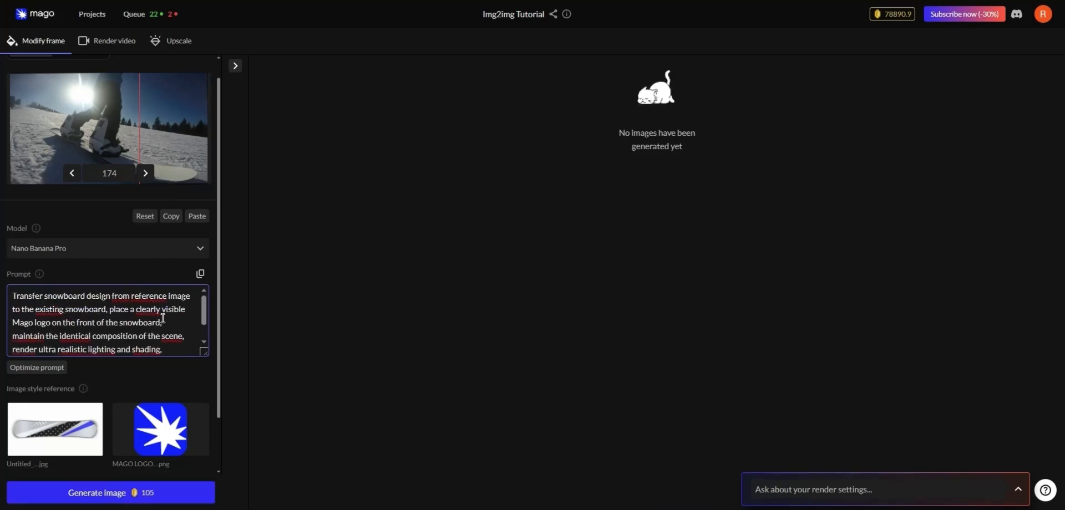
drag(13, 295, 135, 296)
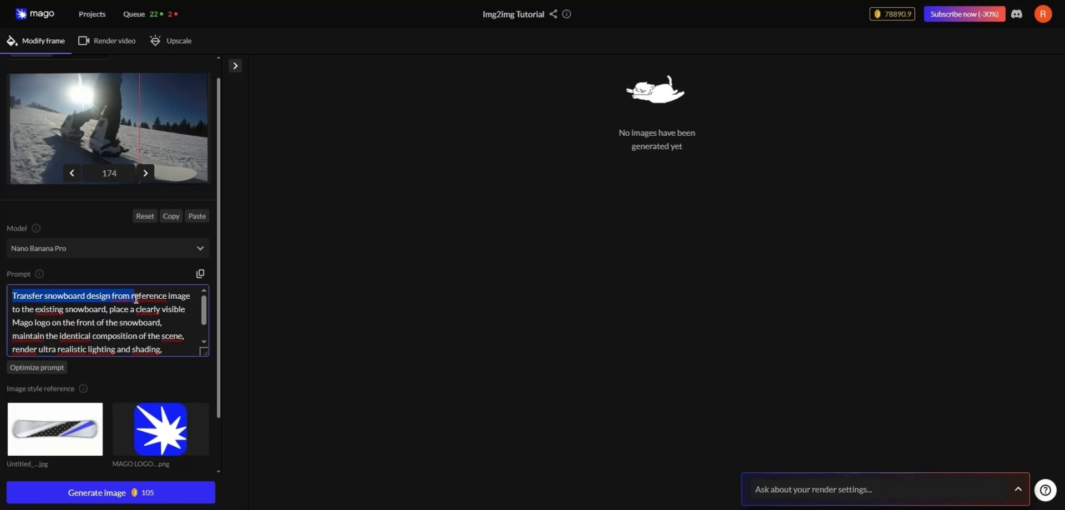
click(137, 311)
scroll(136, 312, down, 2)
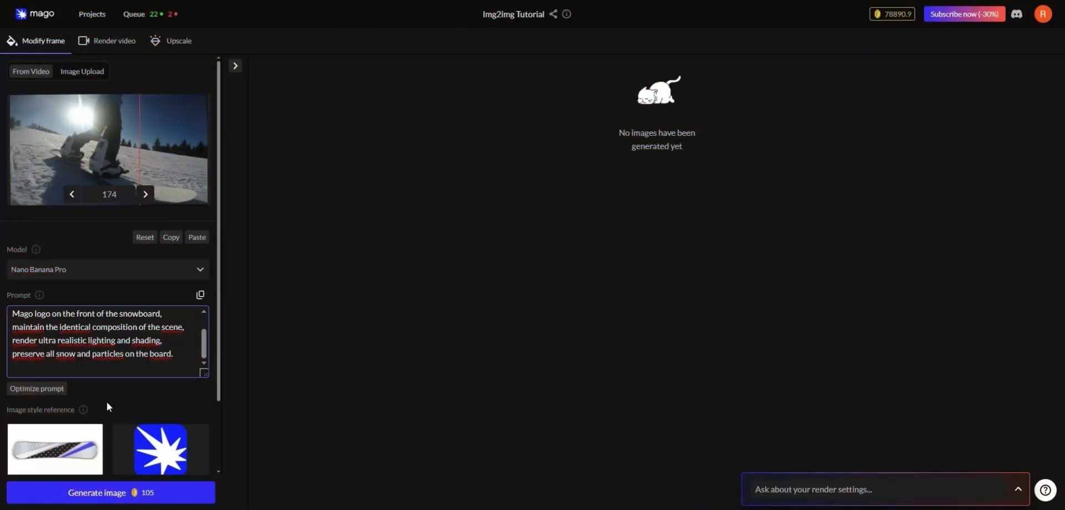
click(107, 500)
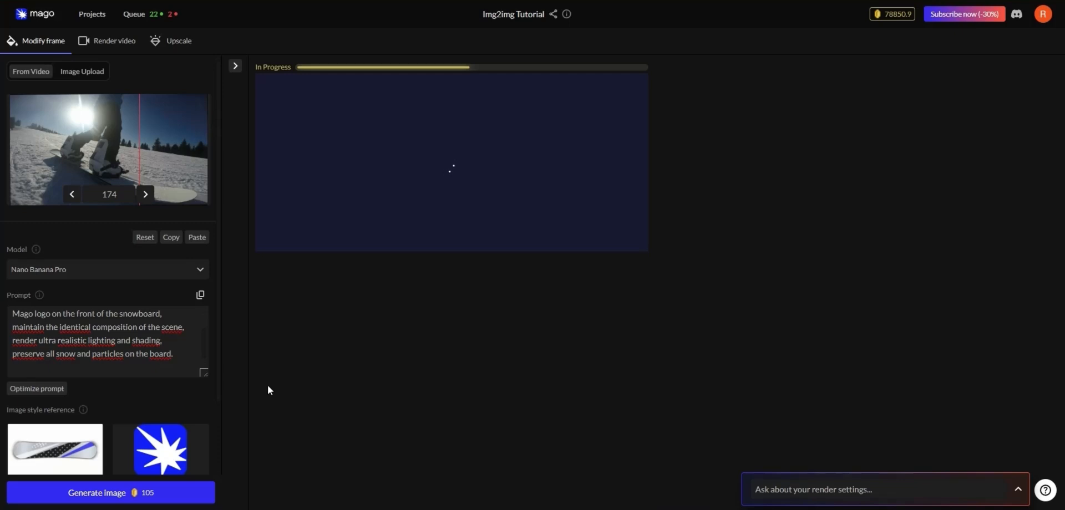
Show the generated images list and compare the new snowboard image with the original frame in a split view
click(235, 66)
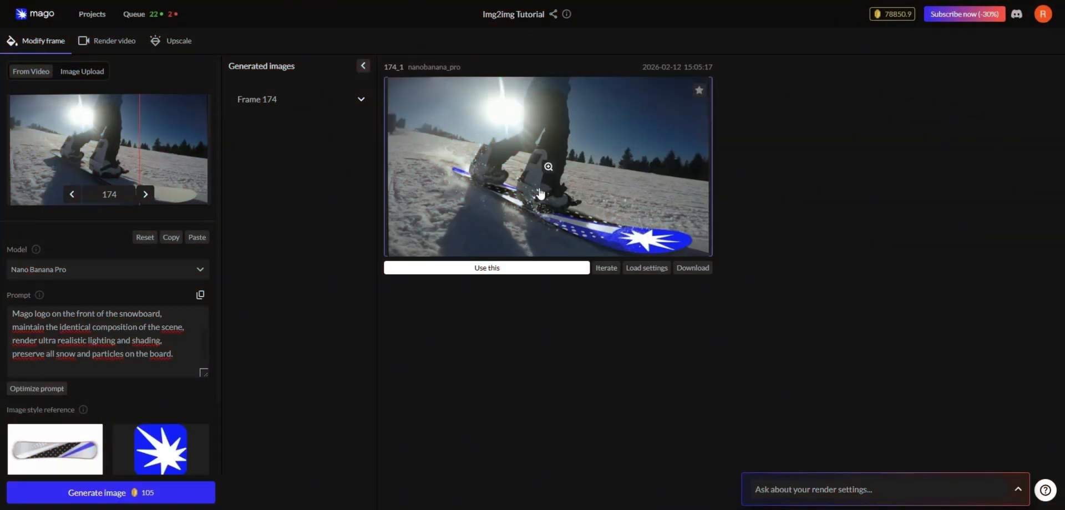
drag(392, 68, 398, 67)
click(398, 67)
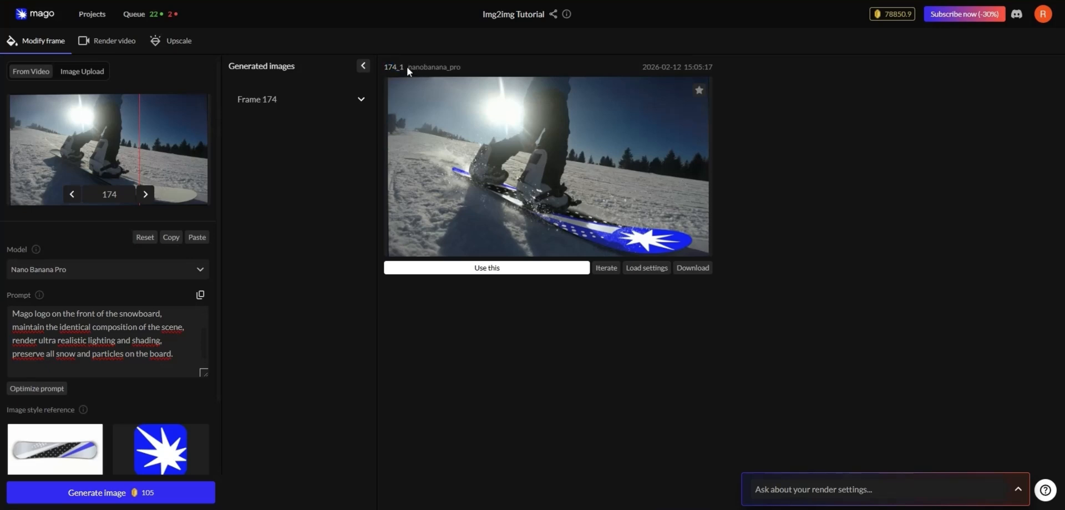
drag(407, 66, 475, 70)
click(476, 70)
click(561, 192)
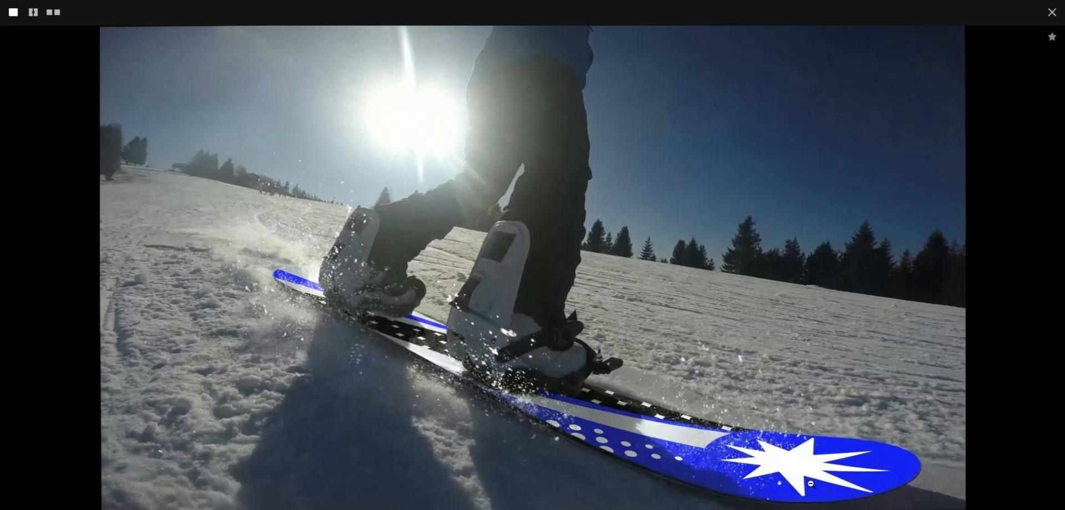
click(33, 12)
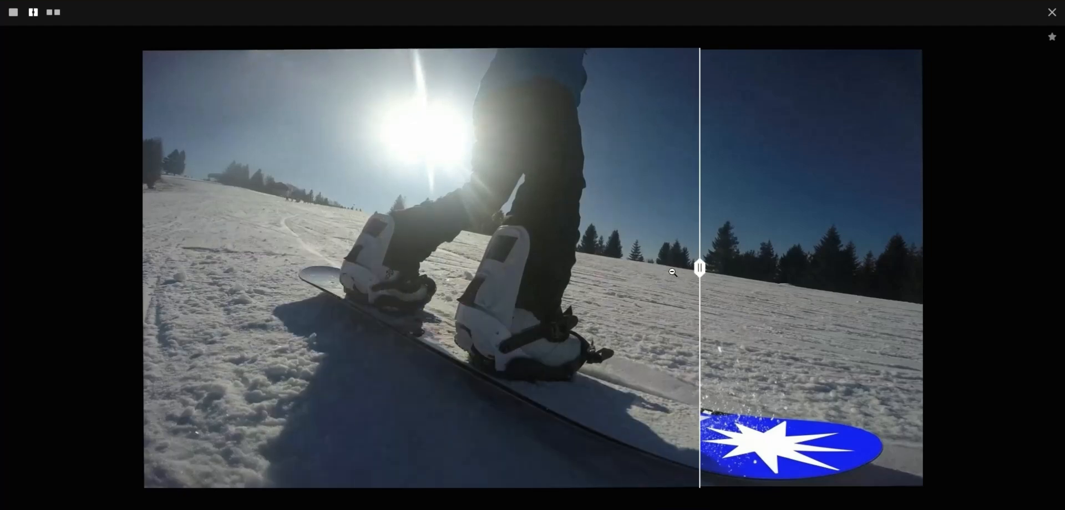
drag(699, 269, 272, 269)
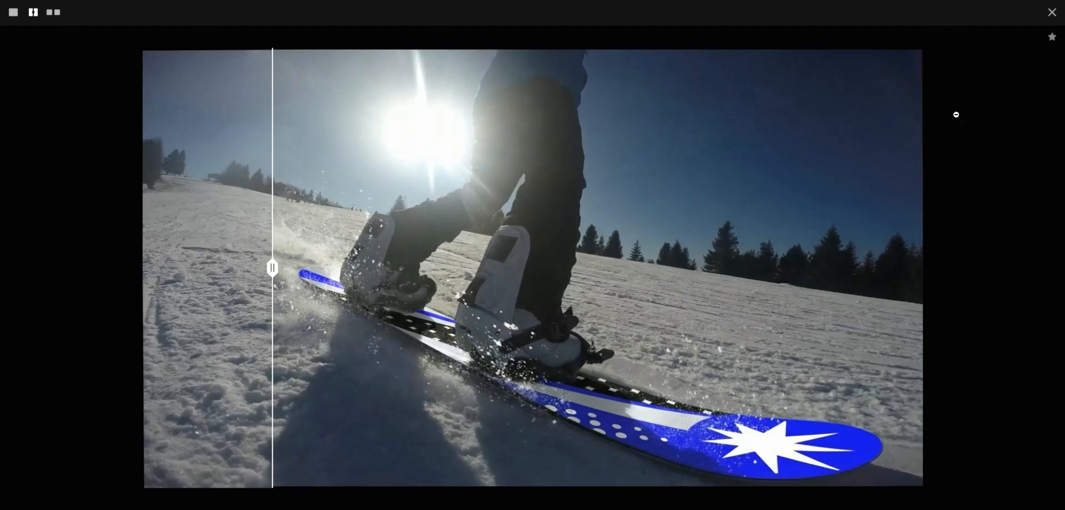
click(1006, 74)
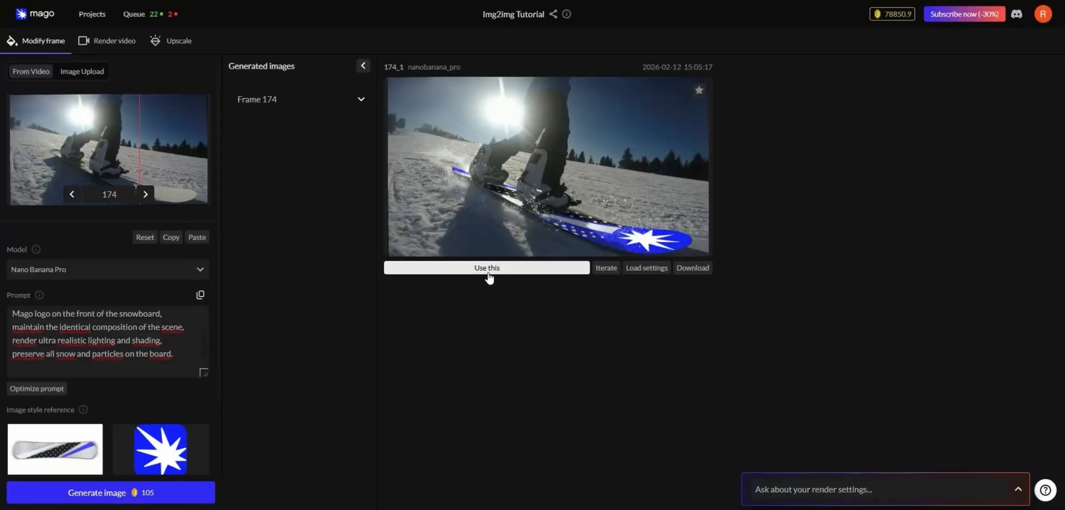
Start an iteration on the generated snowboard image and clear the old prompt and style references
click(606, 268)
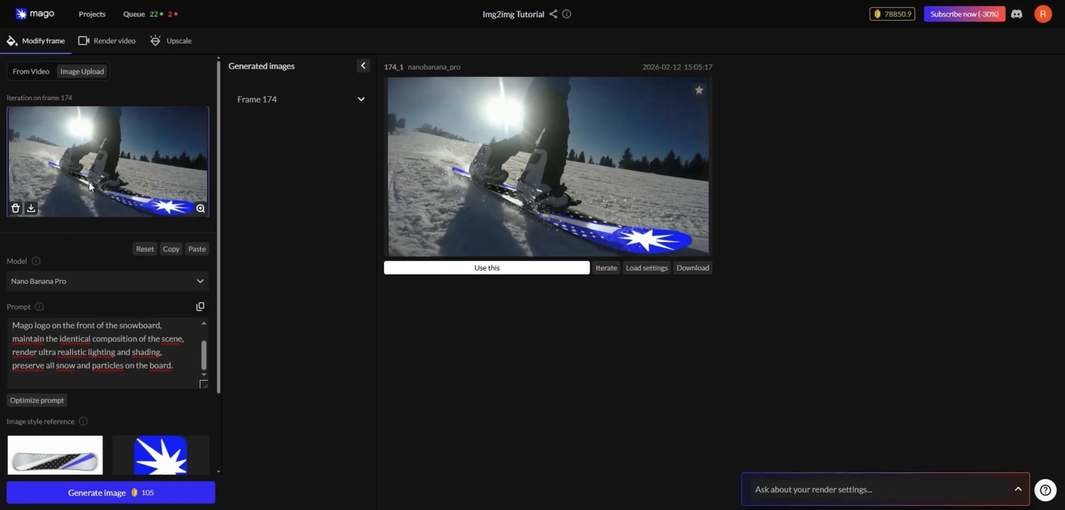
click(33, 331)
key(ctrl+a)
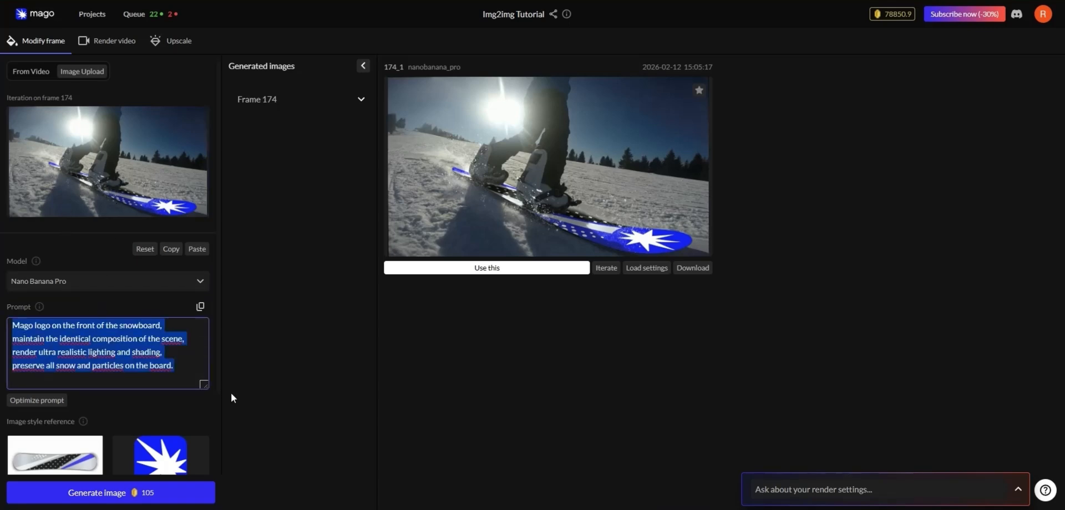
key(ctrl+v)
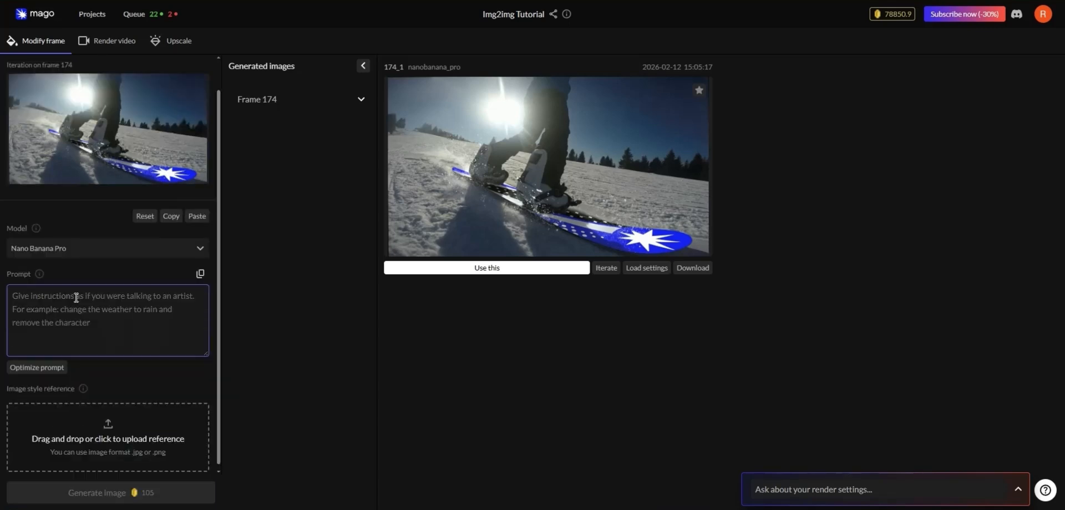
Generate an image with the prompt "Turn the scene as if it was shot during dusk with a warm red sun, don't change the composition of the scene"
text(Turn t)
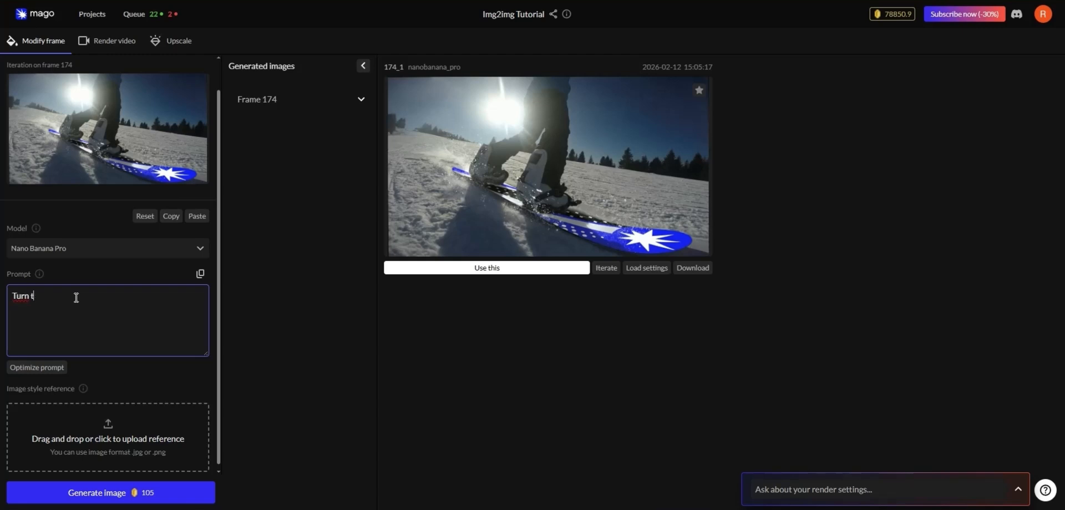
text(he scene as if it was shot during dusk with a warm red sun, don't change the c)
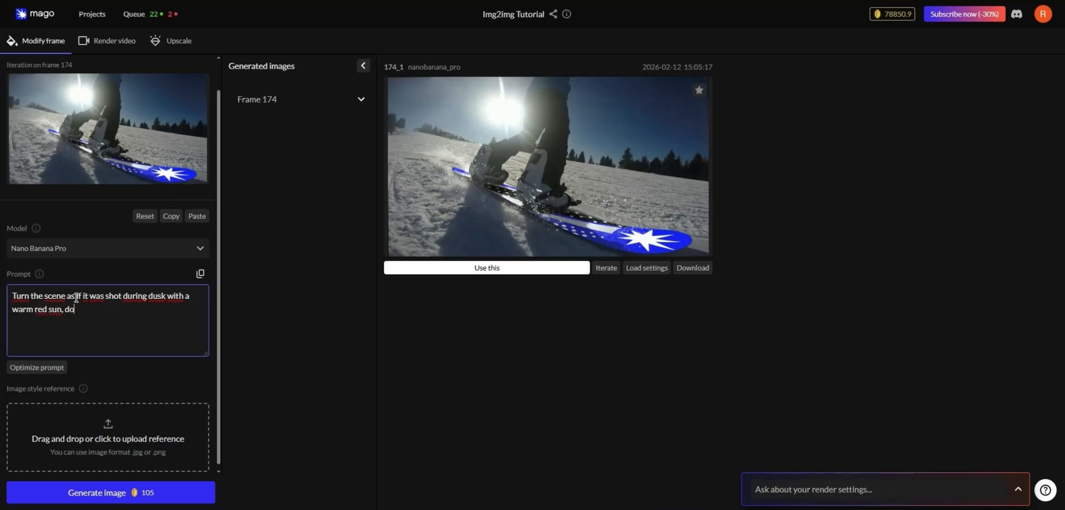
text(omposition of the scene)
click(136, 491)
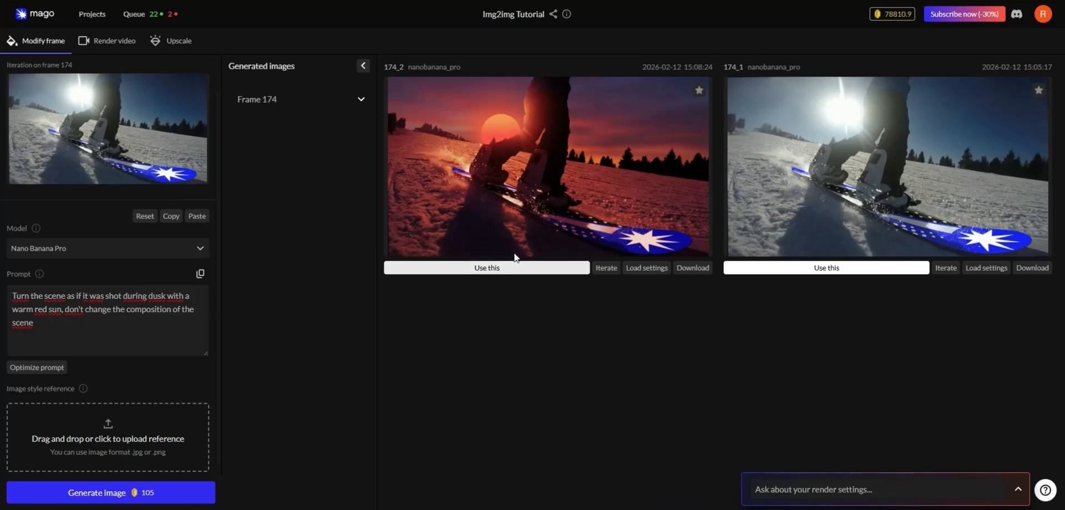
Use the red dusk image as the stylized frame for the video render and check its frame number and prompt settings
click(485, 270)
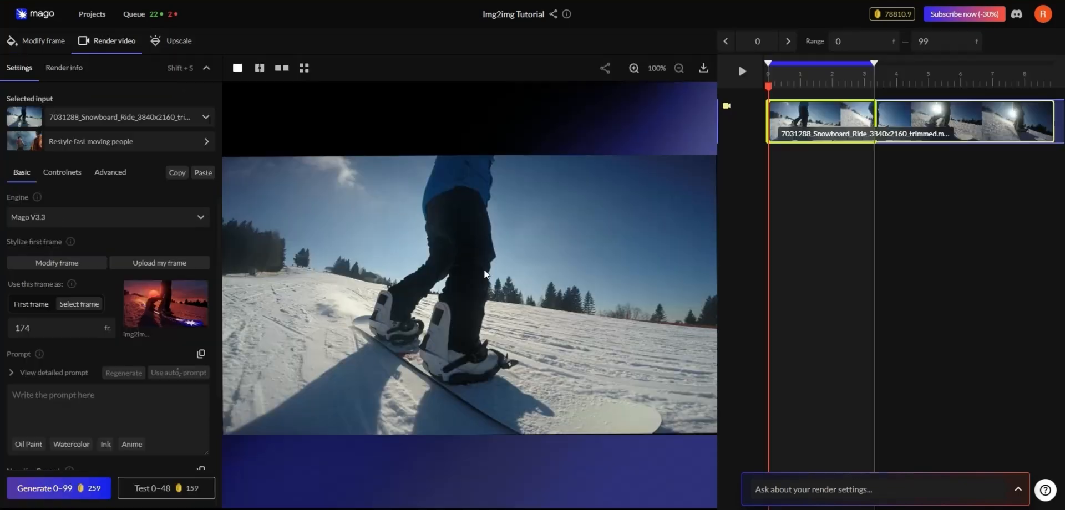
mouse_move(133, 285)
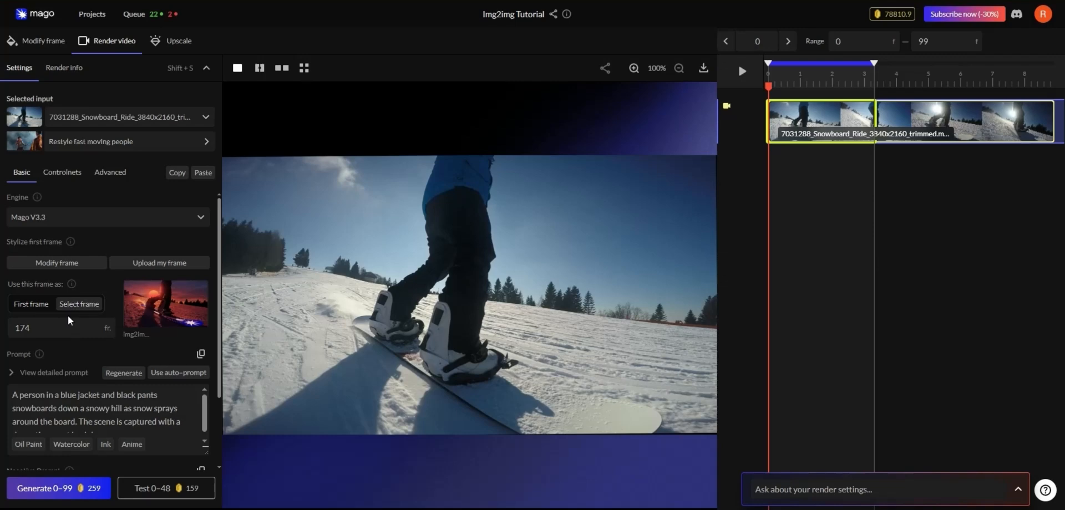
drag(43, 329, 11, 329)
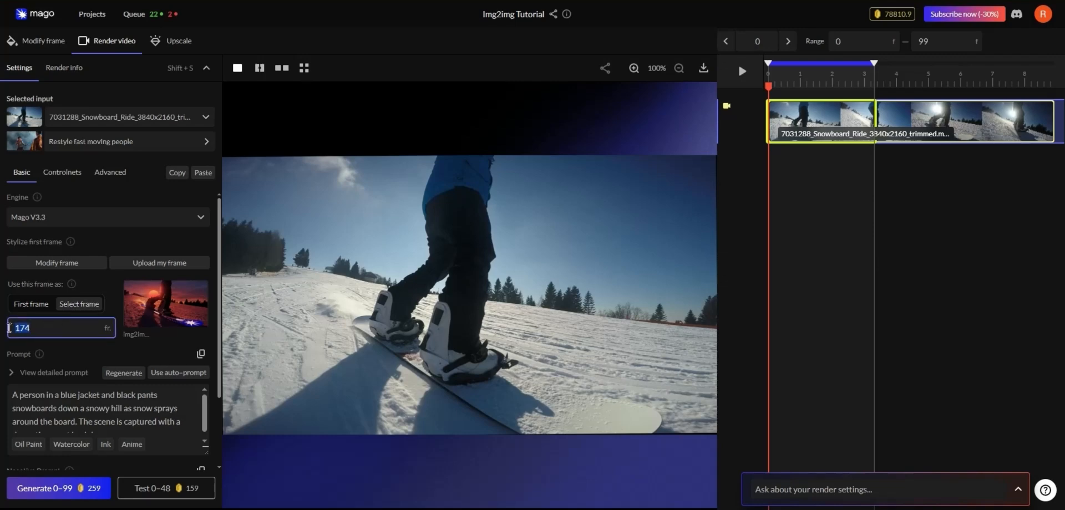
click(97, 351)
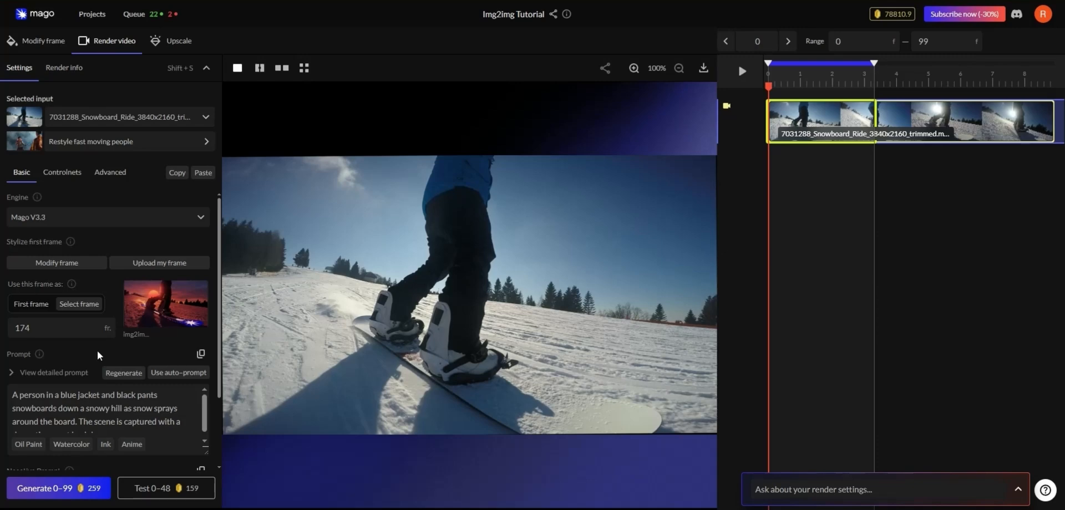
mouse_move(177, 302)
scroll(103, 350, down, 3)
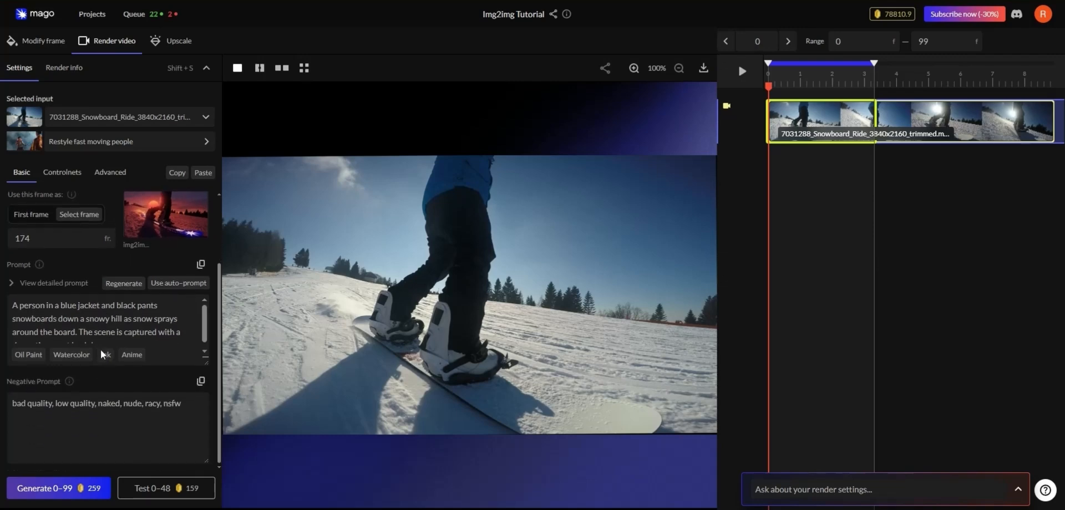
scroll(101, 348, up, 2)
Expand the detailed prompt and examine the video description, the image description and the combined render prompt
click(14, 361)
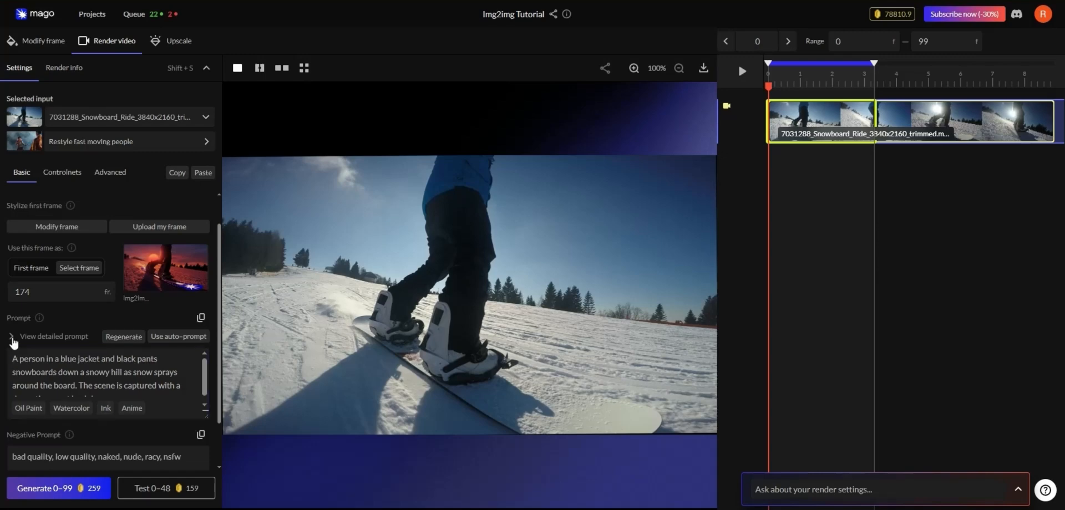
click(11, 338)
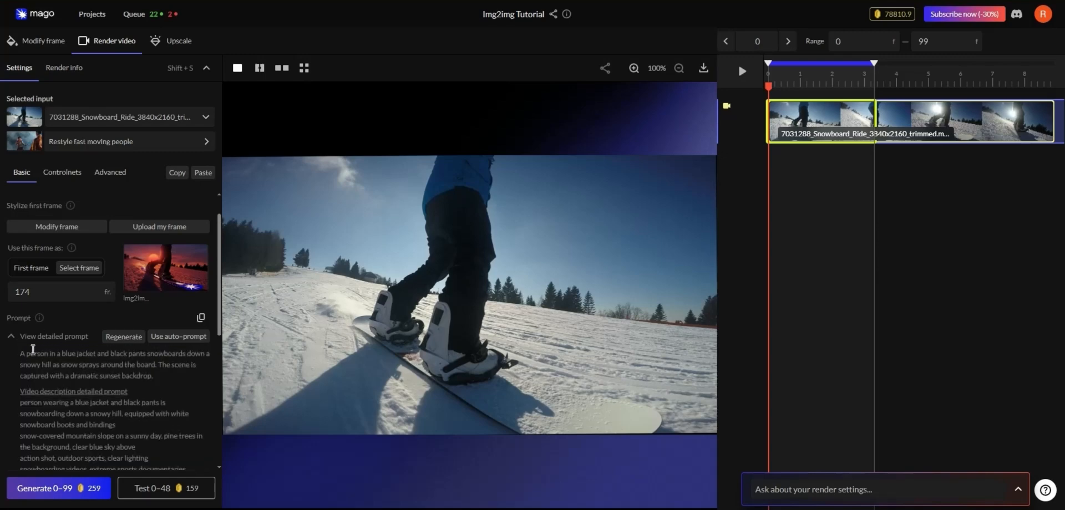
scroll(37, 352, down, 1)
drag(20, 346, 194, 418)
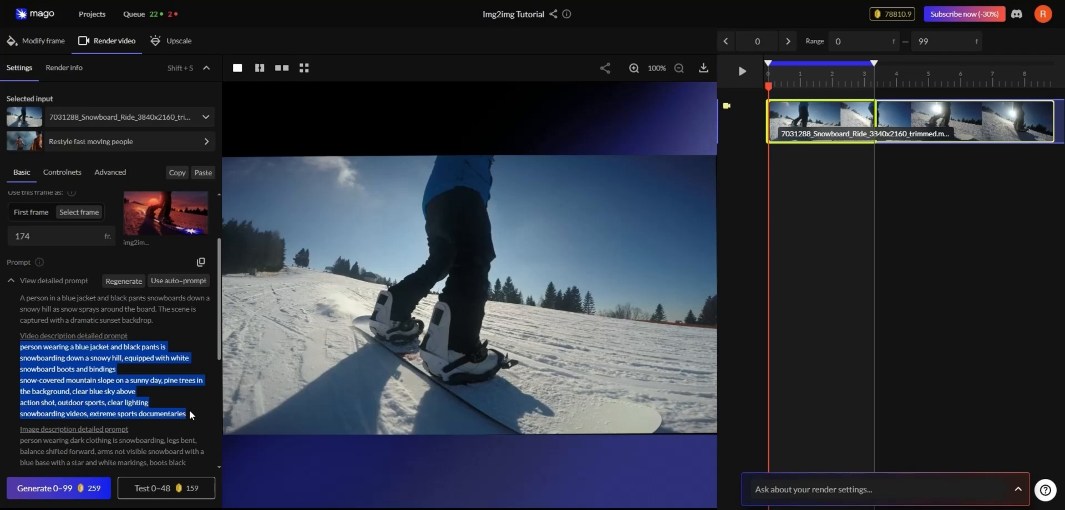
click(191, 415)
scroll(167, 388, down, 3)
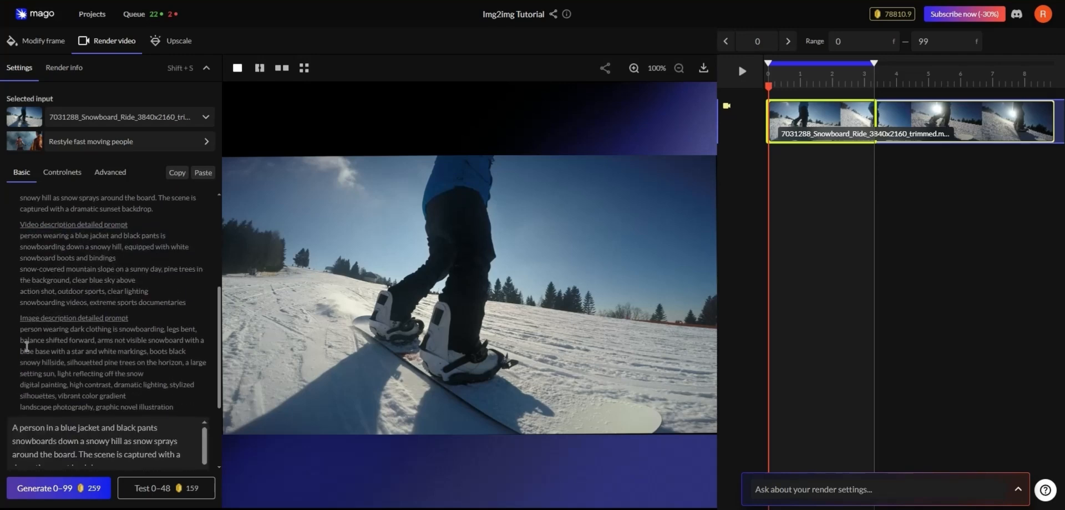
drag(18, 331, 185, 412)
click(185, 413)
scroll(152, 386, down, 2)
click(35, 338)
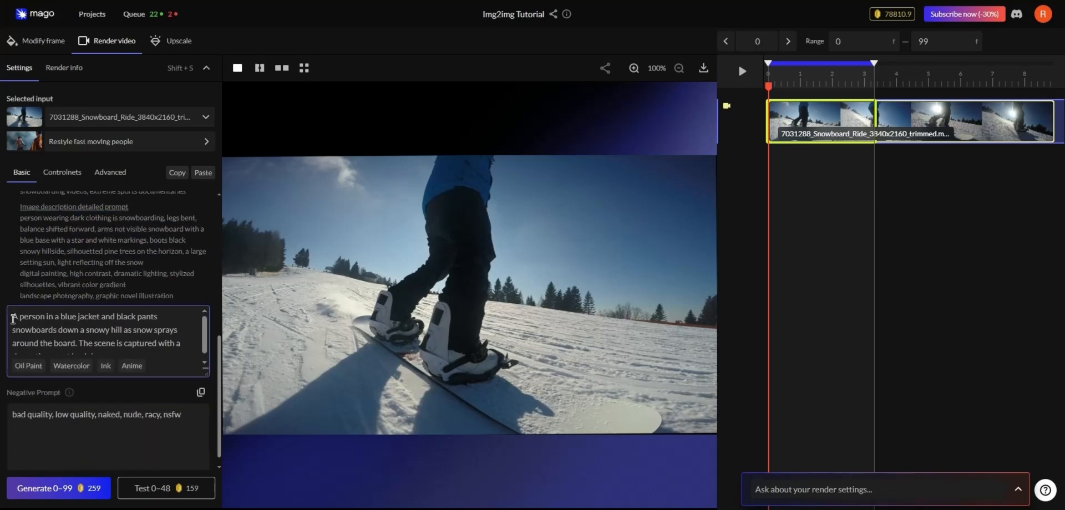
drag(13, 320, 144, 350)
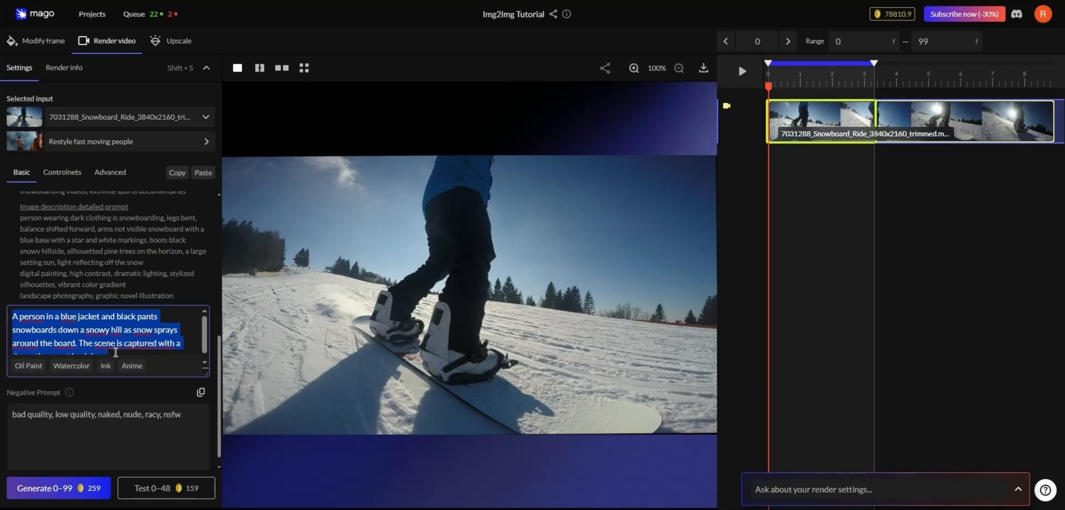
click(115, 352)
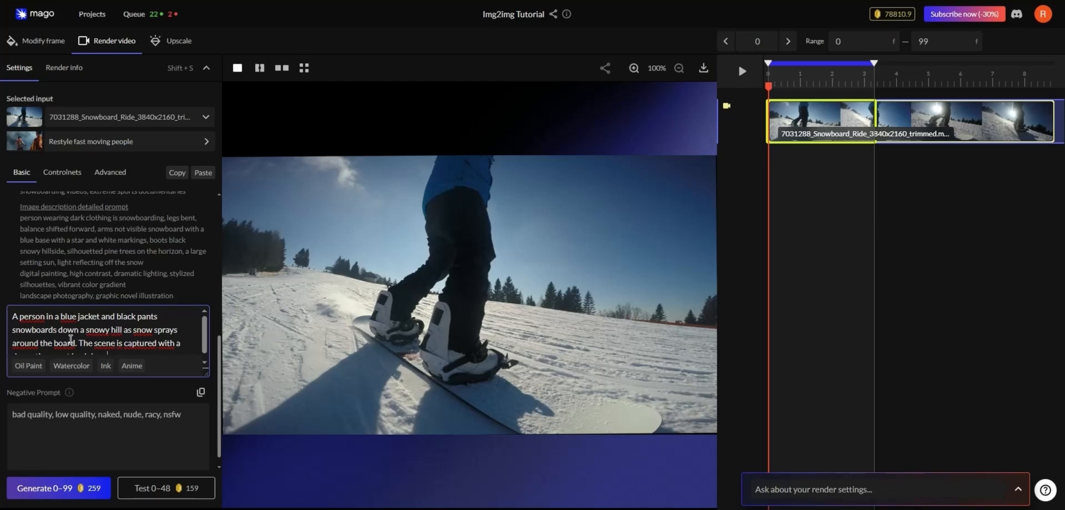